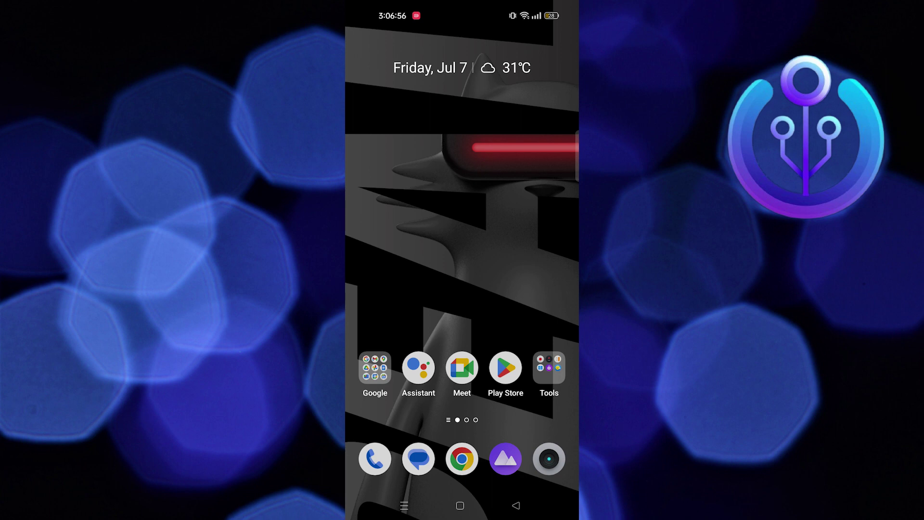
Swipe the Android home screen left to the page with the Telegram icon
{"action": "left_click_drag", "start_coordinate": [536, 327], "coordinate": [404, 328]}
{"action": "left_click_drag", "start_coordinate": [516, 347], "coordinate": [383, 347]}
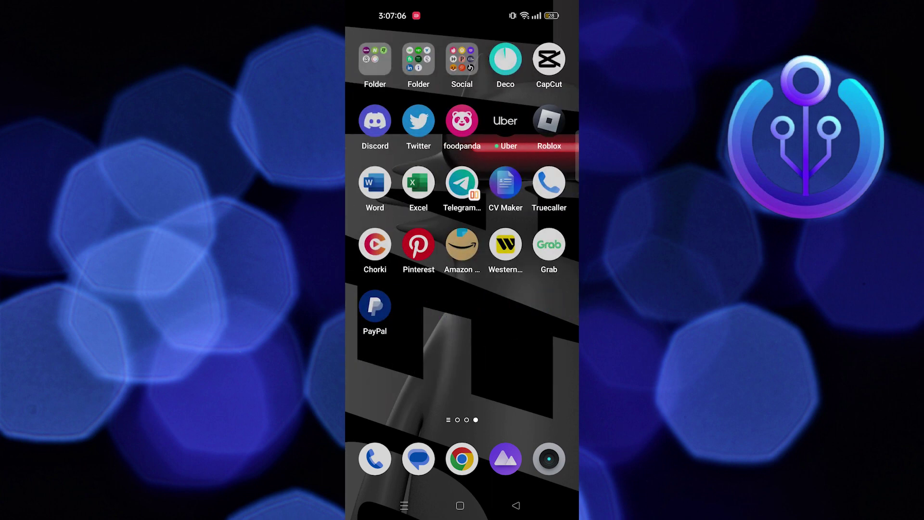
Launch Telegram, open the Mention Bot search result and start the bot
{"action": "left_click", "coordinate": [461, 184]}
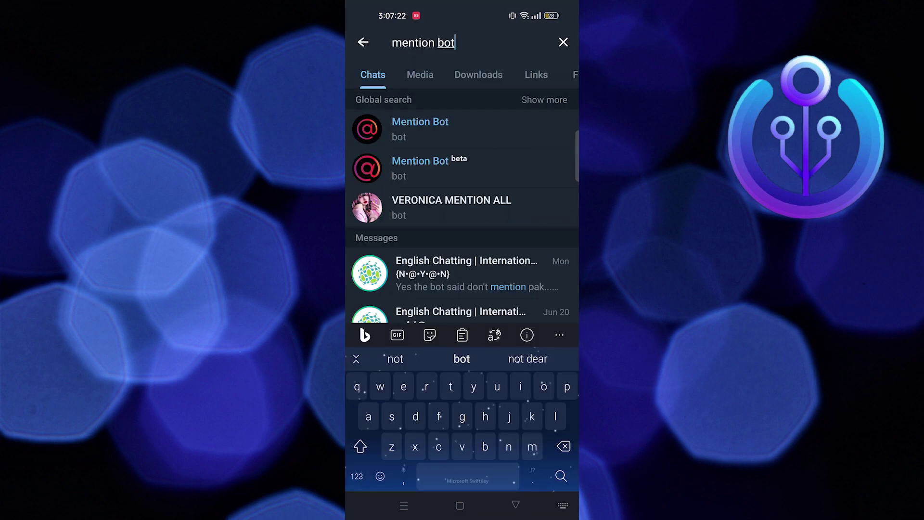
{"action": "left_click", "coordinate": [402, 126]}
{"action": "left_click", "coordinate": [402, 117]}
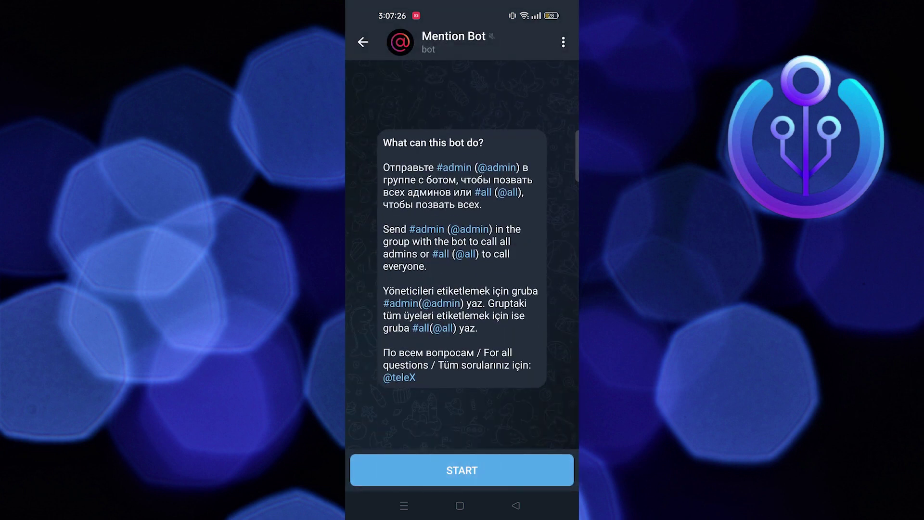
{"action": "left_click", "coordinate": [473, 470]}
Pick the Test group for Mention Bot and allow it to manage the group
{"action": "left_click", "coordinate": [439, 349]}
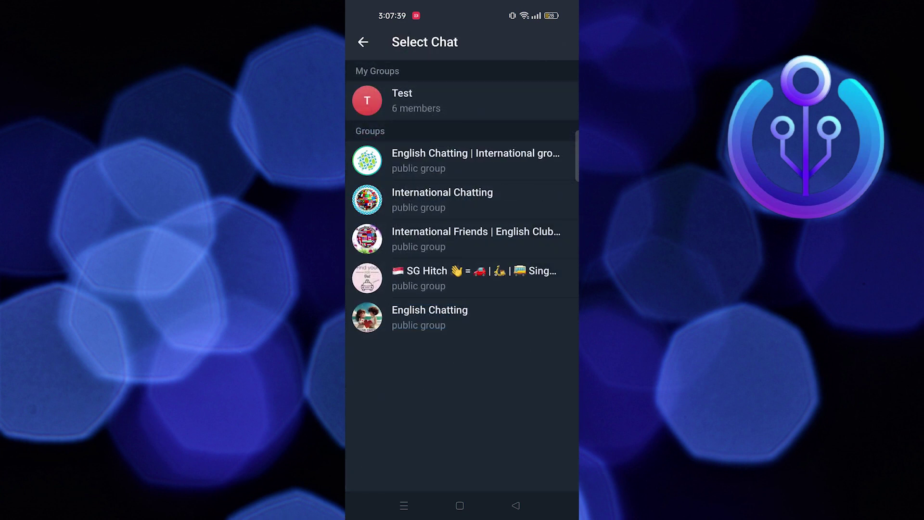
{"action": "left_click", "coordinate": [404, 93]}
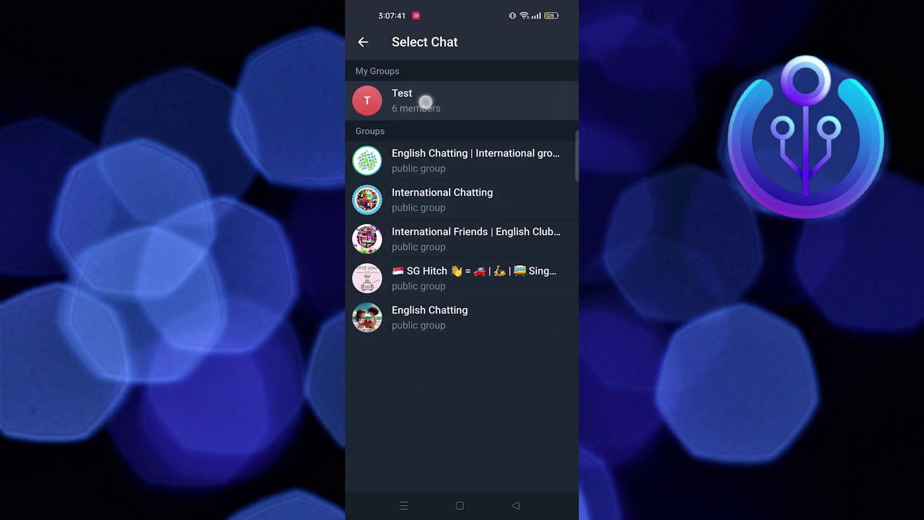
{"action": "left_click", "coordinate": [409, 93]}
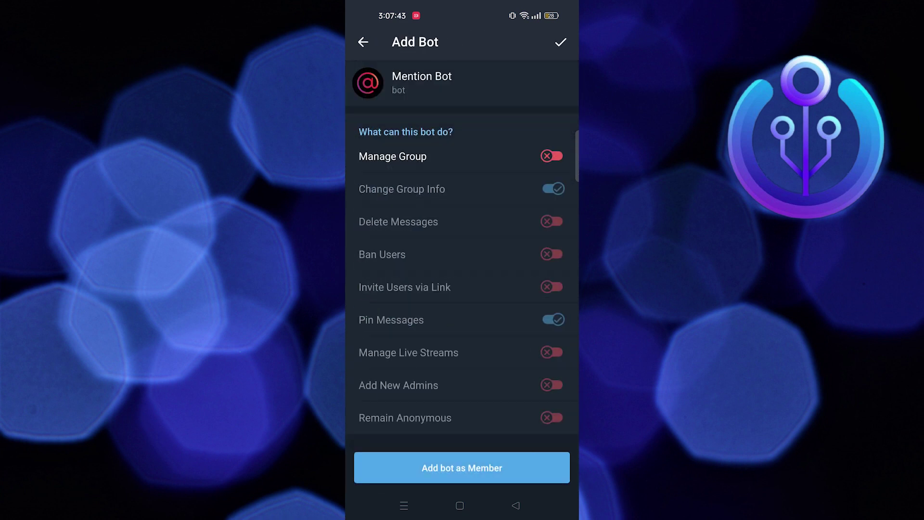
{"action": "left_click", "coordinate": [403, 161]}
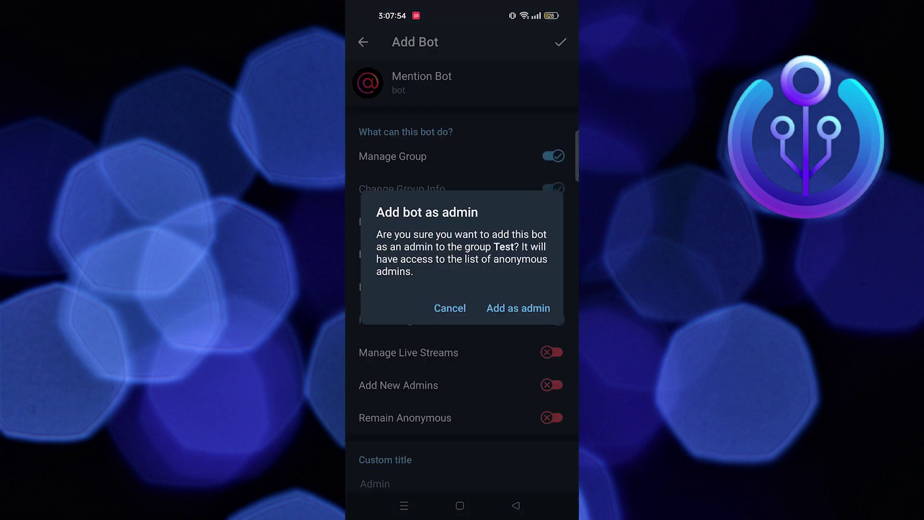
Confirm Mention Bot as a Test group admin with Manage Group rights
{"action": "left_click_drag", "start_coordinate": [520, 305], "coordinate": [489, 282]}
{"action": "left_click", "coordinate": [518, 307]}
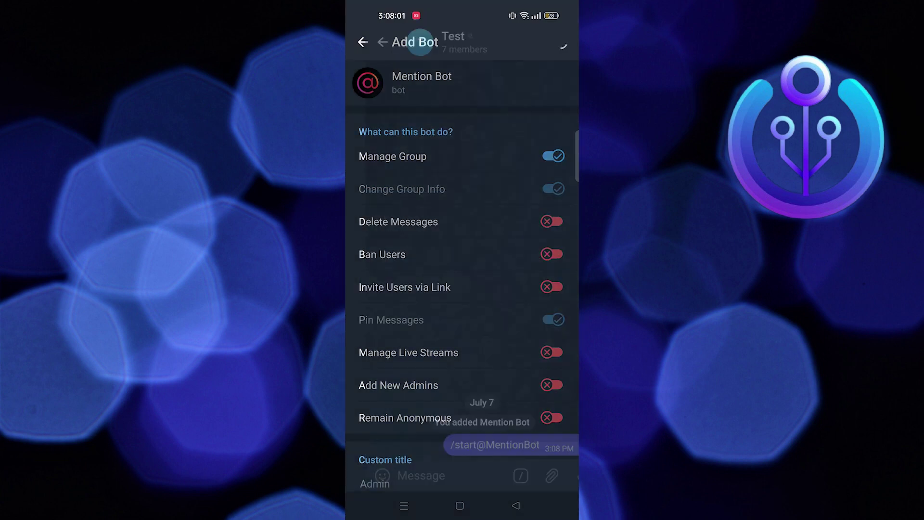
Check that the Test group's Administrators list shows Mention Bot alongside owner J
{"action": "left_click", "coordinate": [433, 42]}
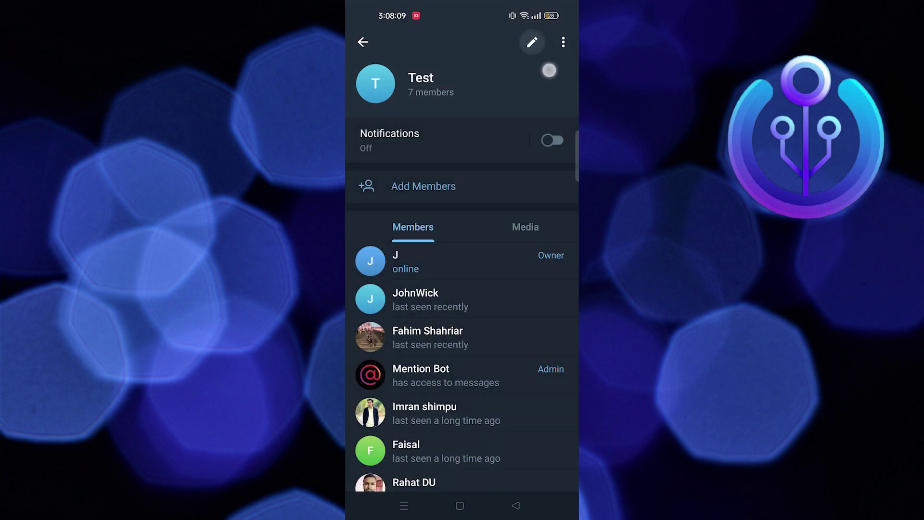
{"action": "left_click", "coordinate": [530, 41]}
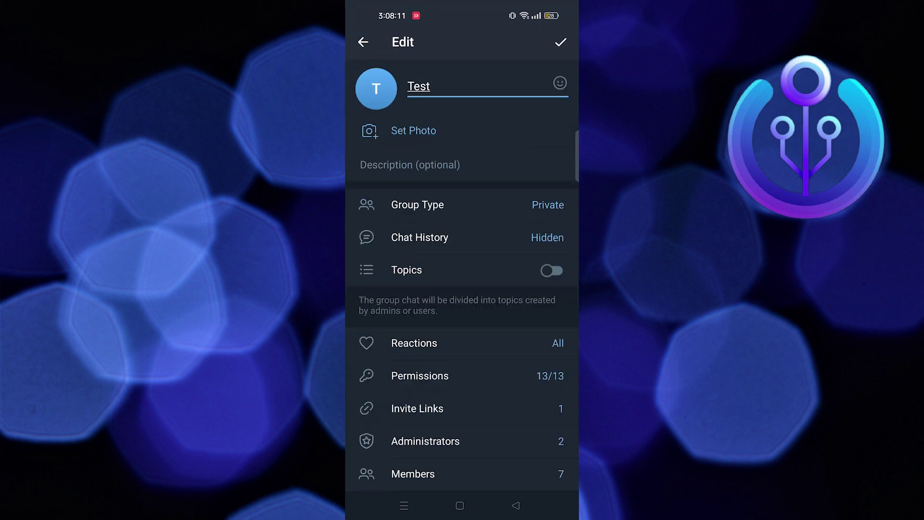
{"action": "scroll", "coordinate": [494, 437], "scroll_direction": "down", "scroll_amount": 1}
{"action": "left_click", "coordinate": [446, 396]}
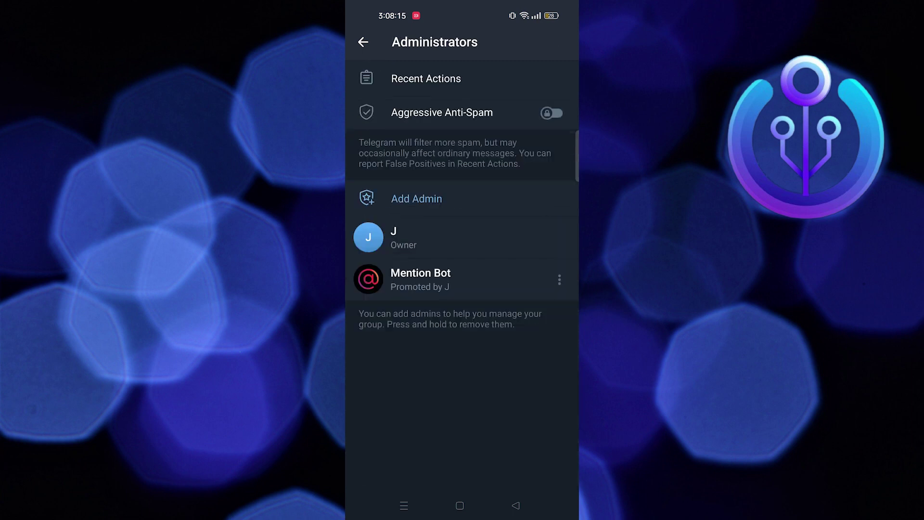
{"action": "left_click", "coordinate": [440, 287]}
{"action": "left_click", "coordinate": [364, 38]}
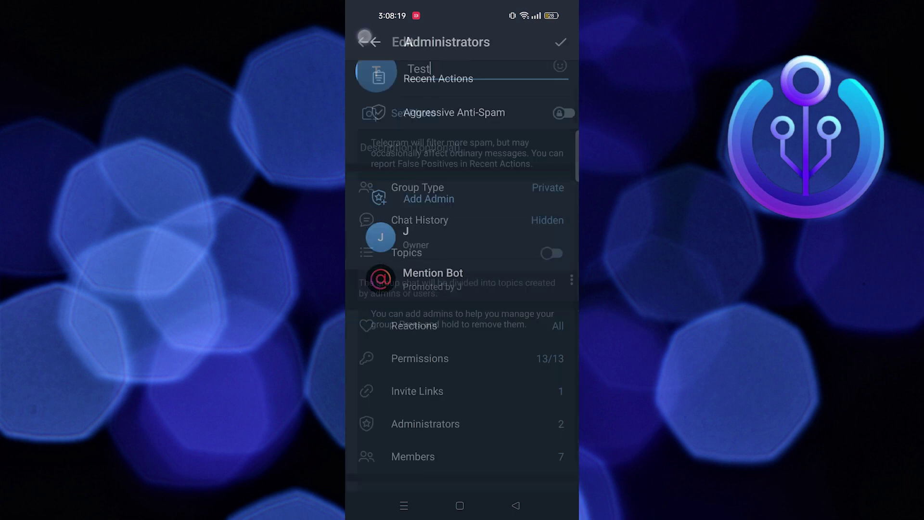
Go back to the Test group chat and start a message with @
{"action": "left_click", "coordinate": [363, 40]}
{"action": "left_click", "coordinate": [447, 477]}
{"action": "left_click", "coordinate": [356, 475]}
{"action": "type", "text": "@"}
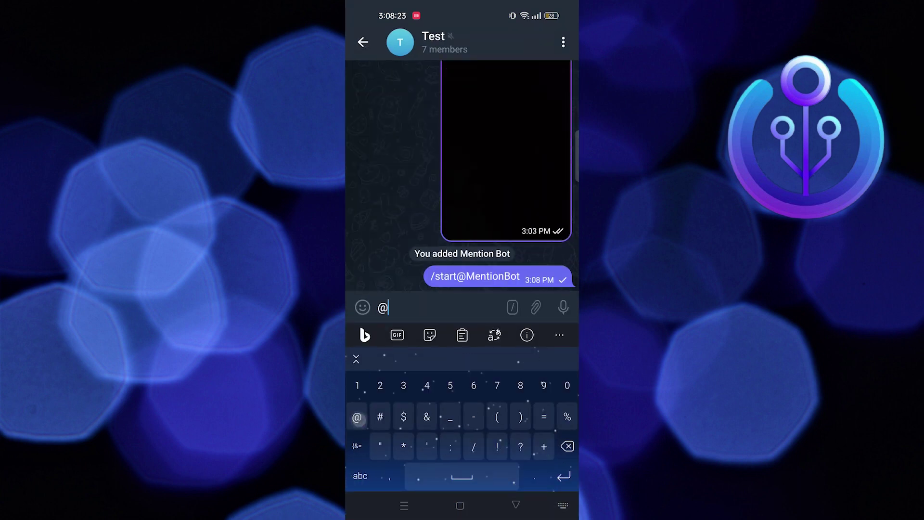